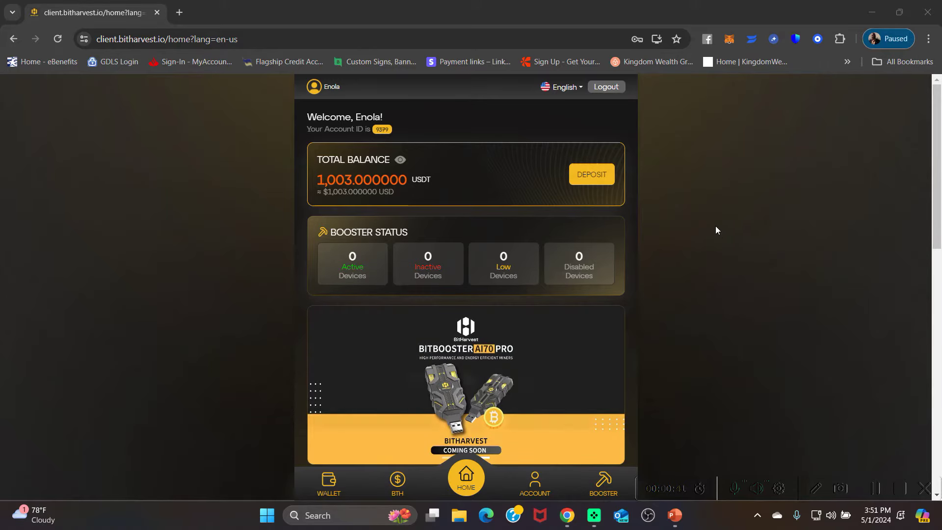
Open the USDT wallet holding 1,003 USDT from the Wallet overview and bring up its Convert form.
{"action": "scroll", "coordinate": [716, 230], "scroll_direction": "down", "scroll_amount": 4}
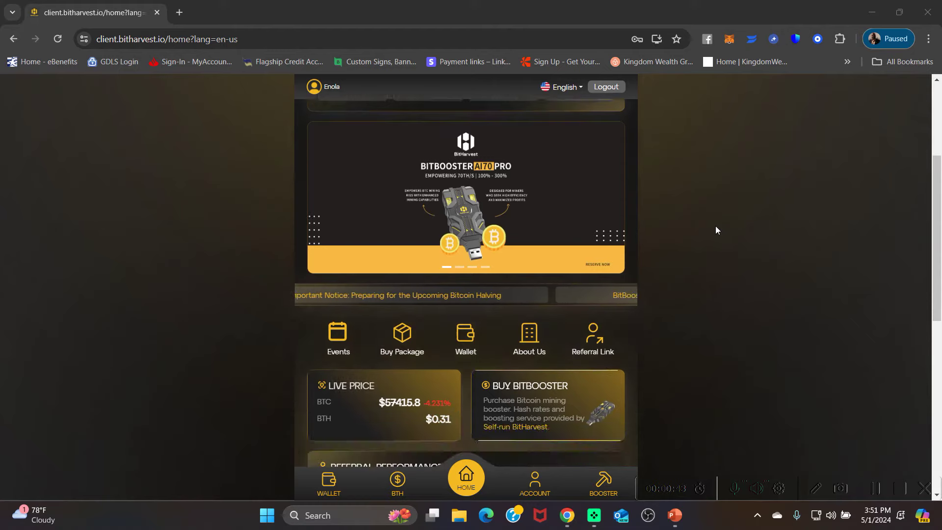
{"action": "scroll", "coordinate": [715, 229], "scroll_direction": "down", "scroll_amount": 2}
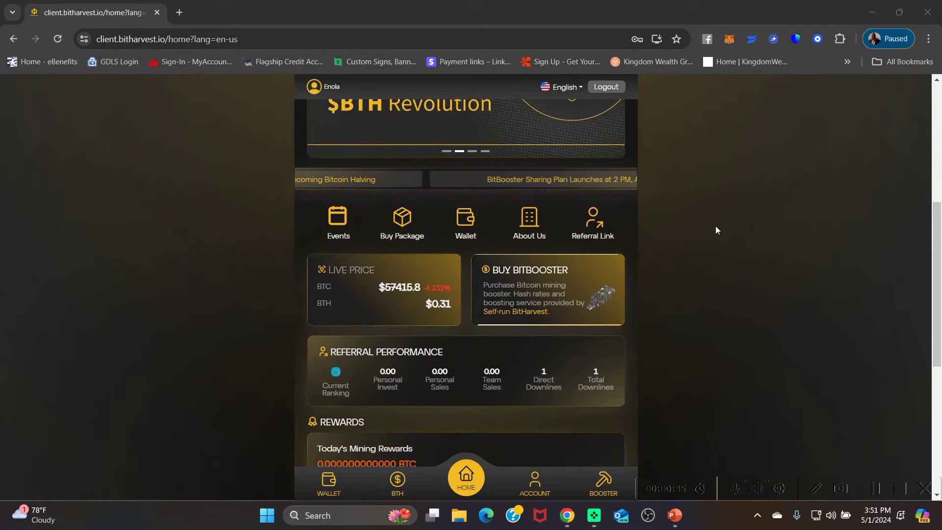
{"action": "scroll", "coordinate": [715, 228], "scroll_direction": "up", "scroll_amount": 3}
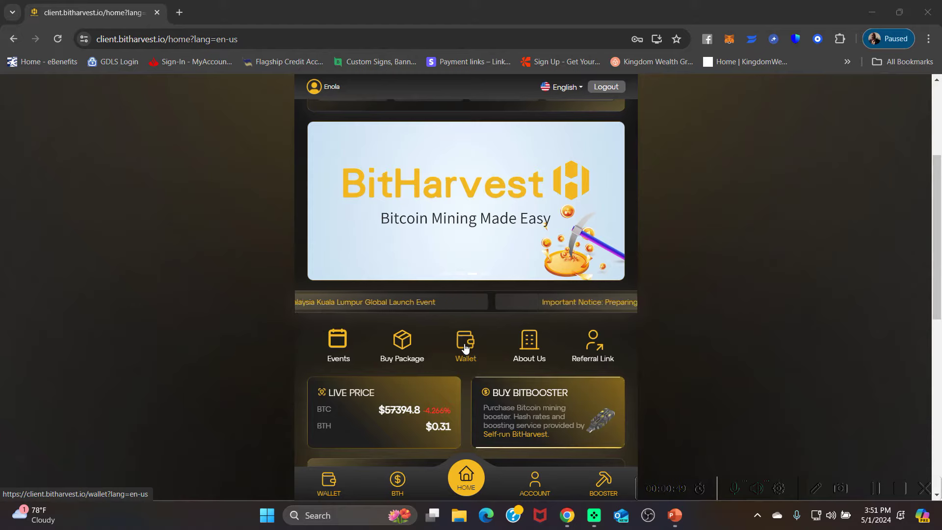
{"action": "left_click", "coordinate": [465, 345]}
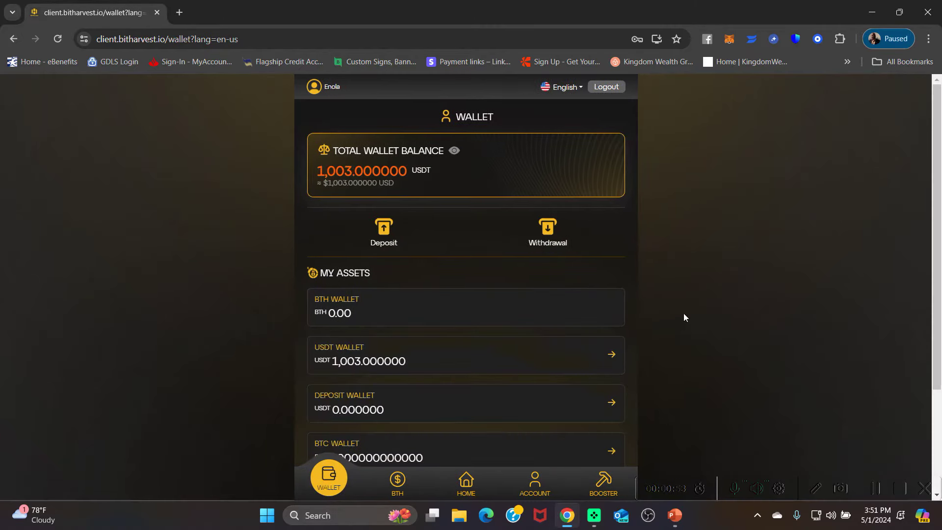
{"action": "scroll", "coordinate": [691, 310], "scroll_direction": "down", "scroll_amount": 1}
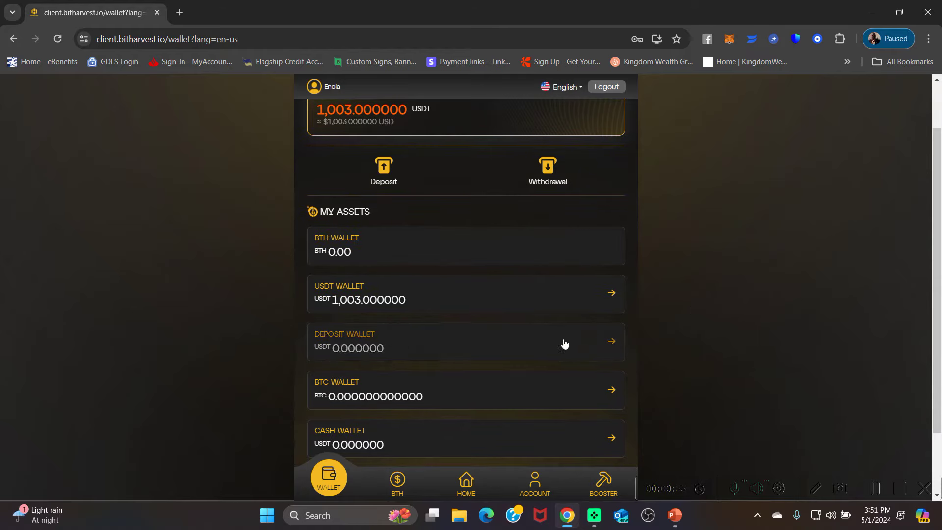
{"action": "left_click", "coordinate": [500, 303]}
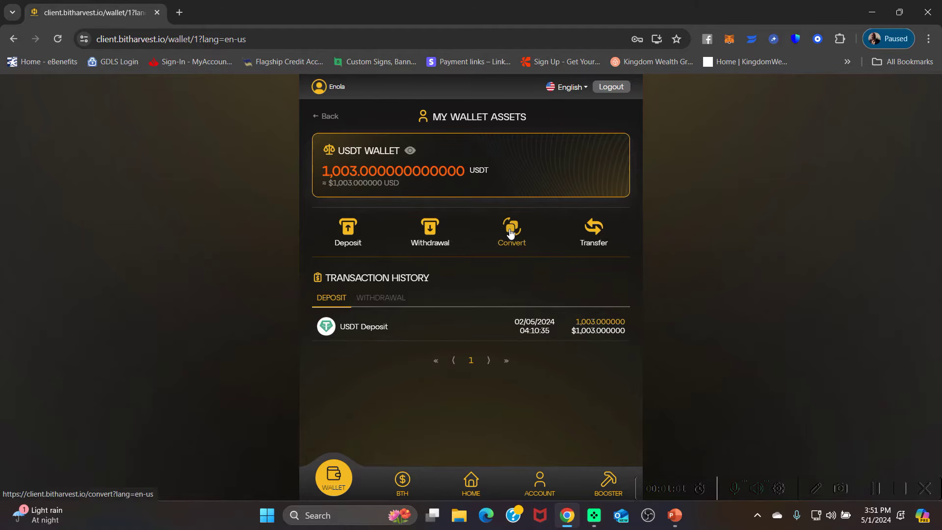
{"action": "left_click", "coordinate": [510, 232]}
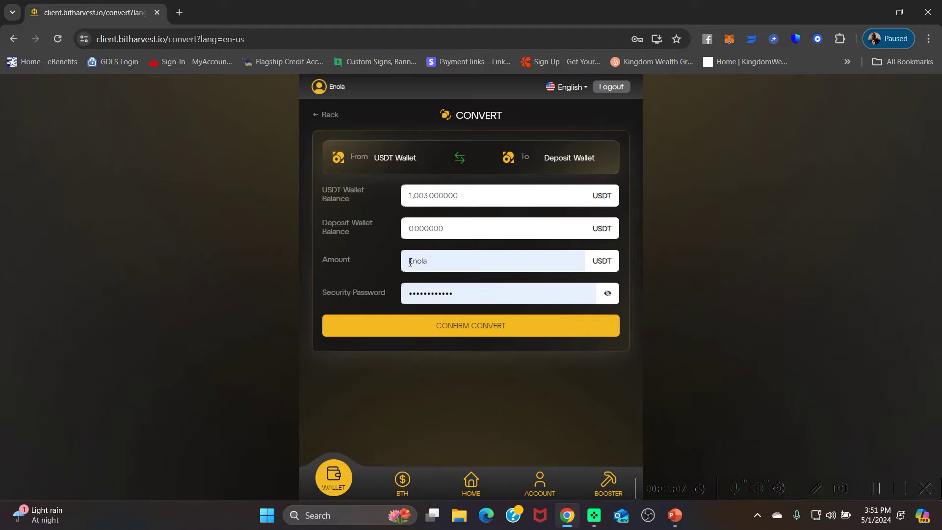
Convert 900 USDT from the USDT Wallet to the Deposit Wallet and confirm, leaving 103 USDT.
{"action": "left_click", "coordinate": [488, 262]}
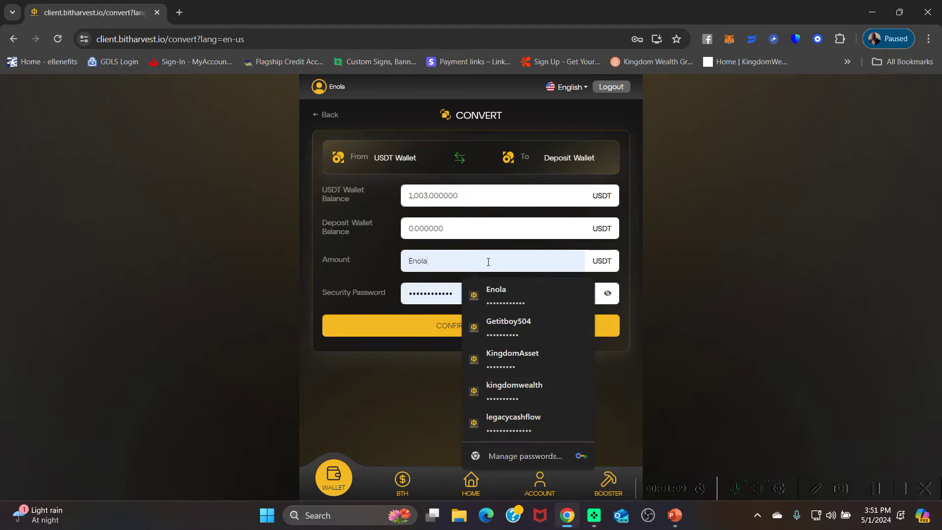
{"action": "key", "text": "BackSpace"}
{"action": "key", "text": "BackSpace"}
{"action": "key", "text": "BackSpace"}
{"action": "key", "text": "BackSpace"}
{"action": "key", "text": "BackSpace"}
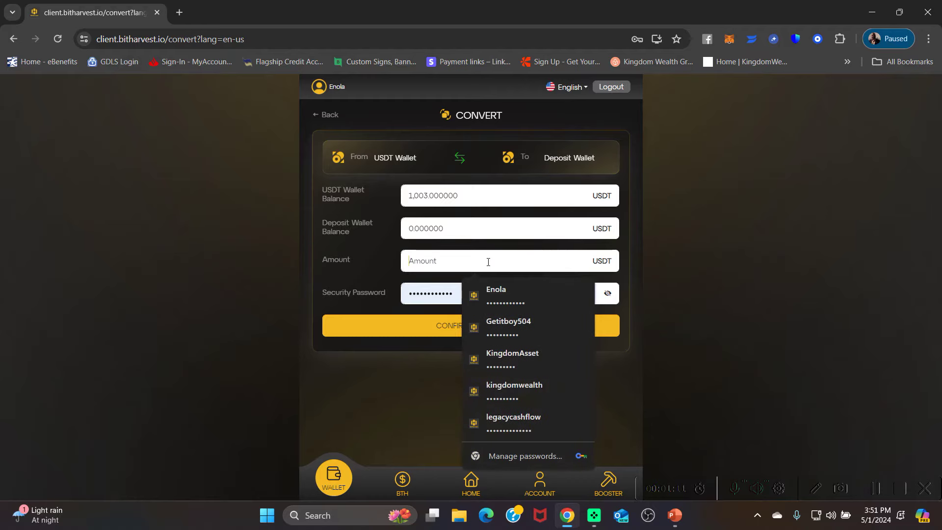
{"action": "left_click", "coordinate": [726, 275]}
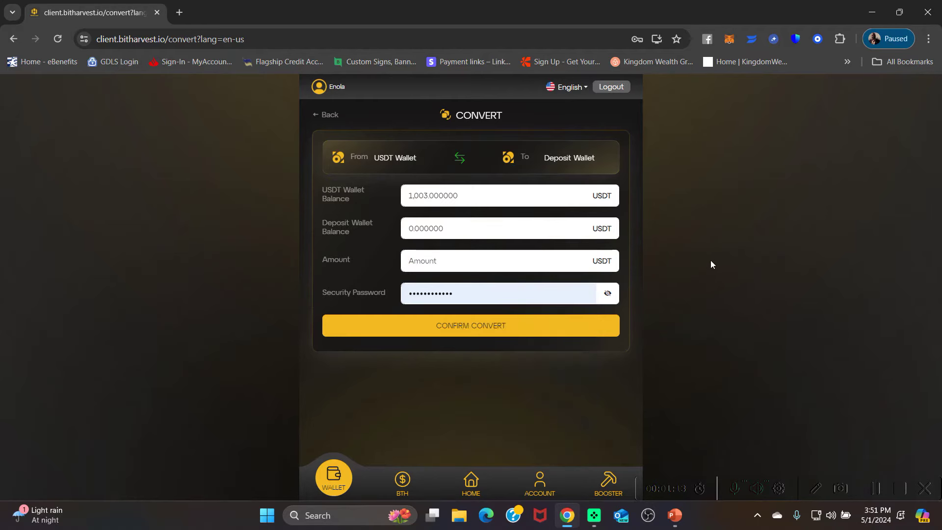
{"action": "left_click", "coordinate": [463, 263]}
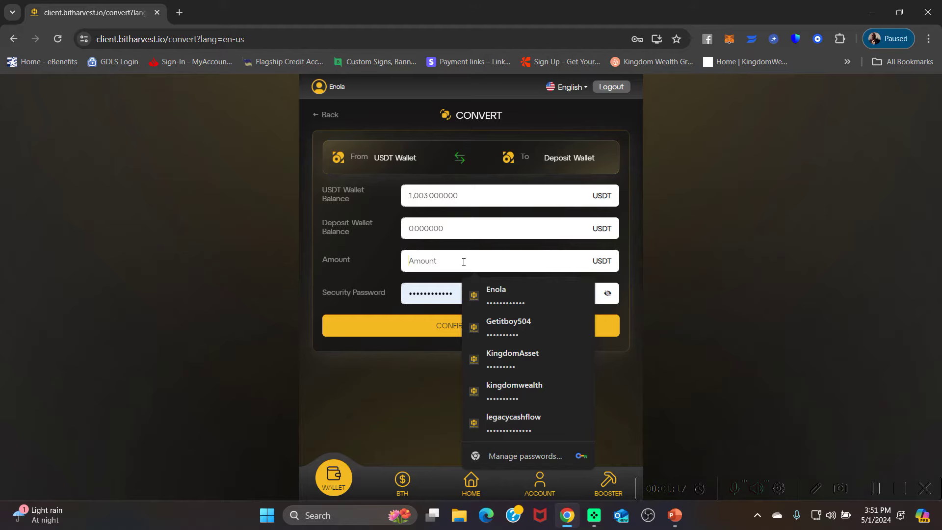
{"action": "type", "text": "900"}
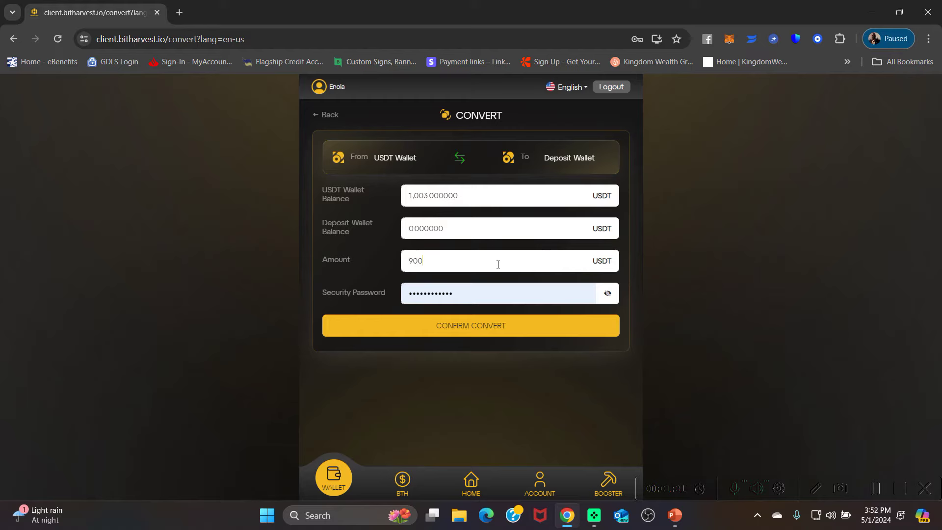
{"action": "left_click", "coordinate": [478, 263]}
{"action": "left_click", "coordinate": [478, 330]}
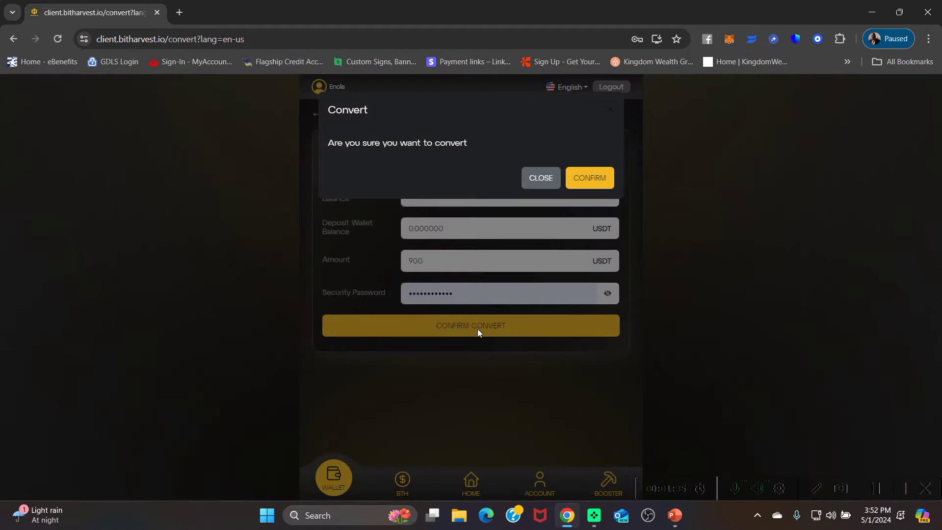
{"action": "left_click", "coordinate": [593, 184]}
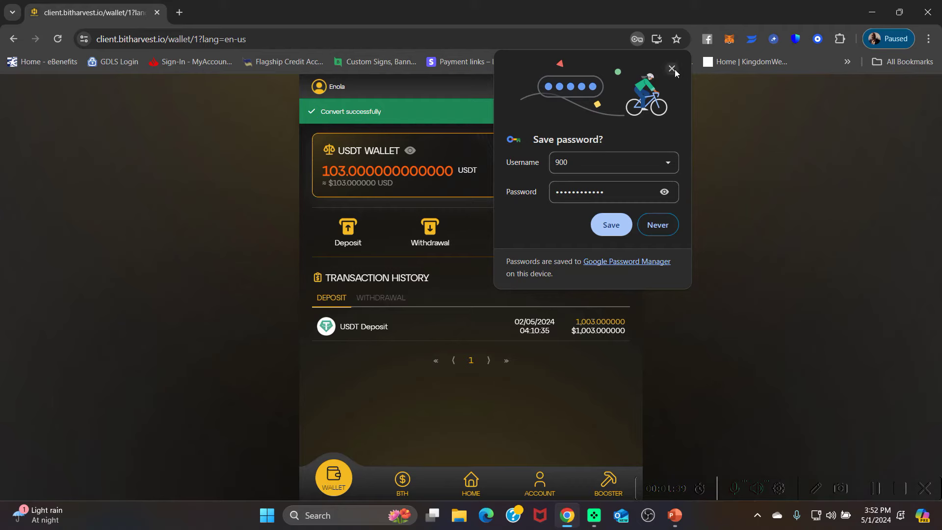
{"action": "left_click", "coordinate": [673, 70]}
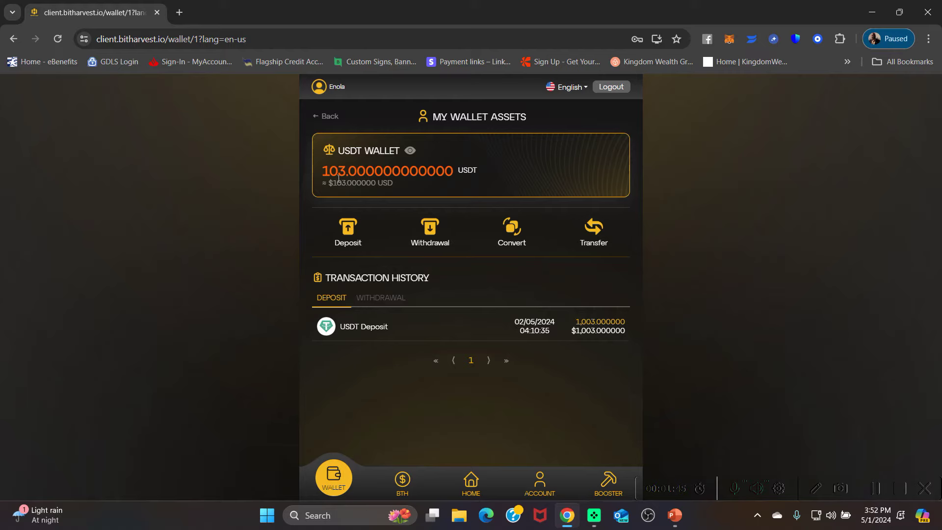
From Home, open Buy Package and select the standard BitBooster package over BitBooster (Shared).
{"action": "left_click", "coordinate": [481, 490]}
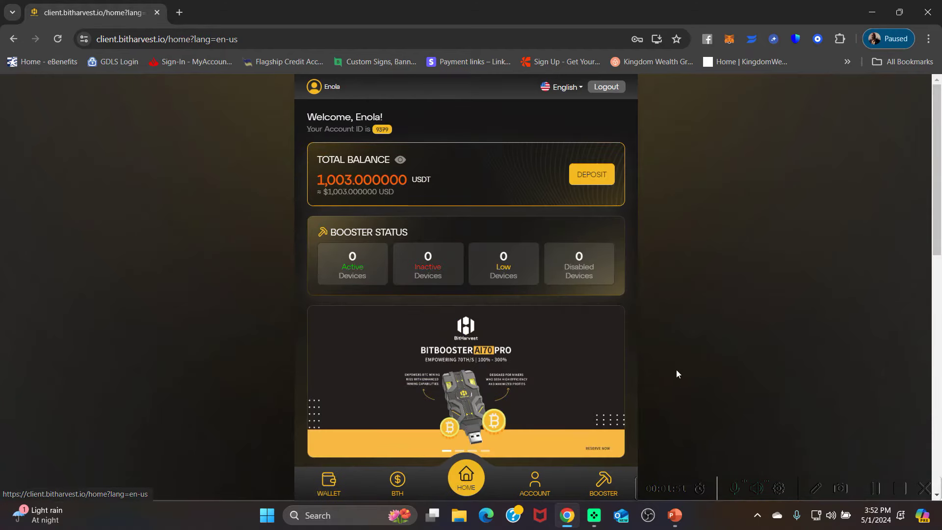
{"action": "scroll", "coordinate": [713, 362], "scroll_direction": "down", "scroll_amount": 4}
{"action": "scroll", "coordinate": [713, 358], "scroll_direction": "down", "scroll_amount": 1}
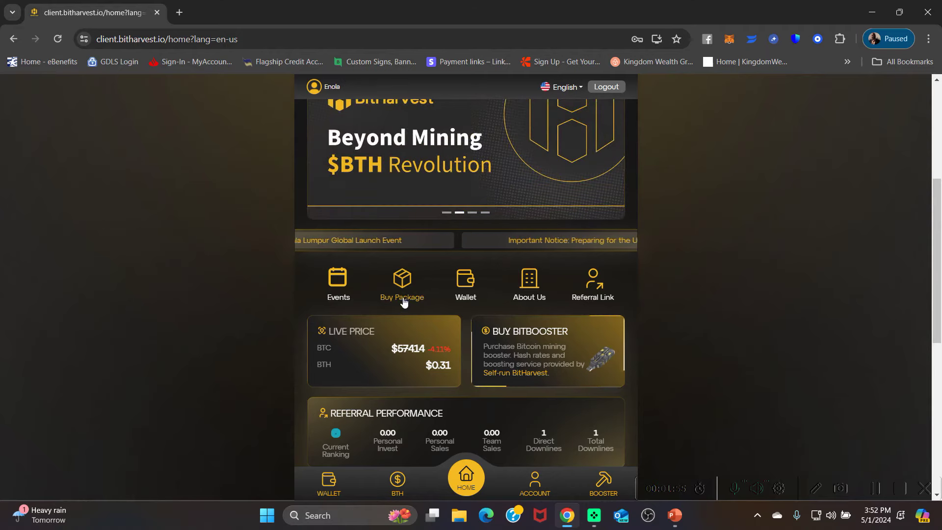
{"action": "left_click", "coordinate": [402, 282]}
{"action": "scroll", "coordinate": [752, 332], "scroll_direction": "down", "scroll_amount": 5}
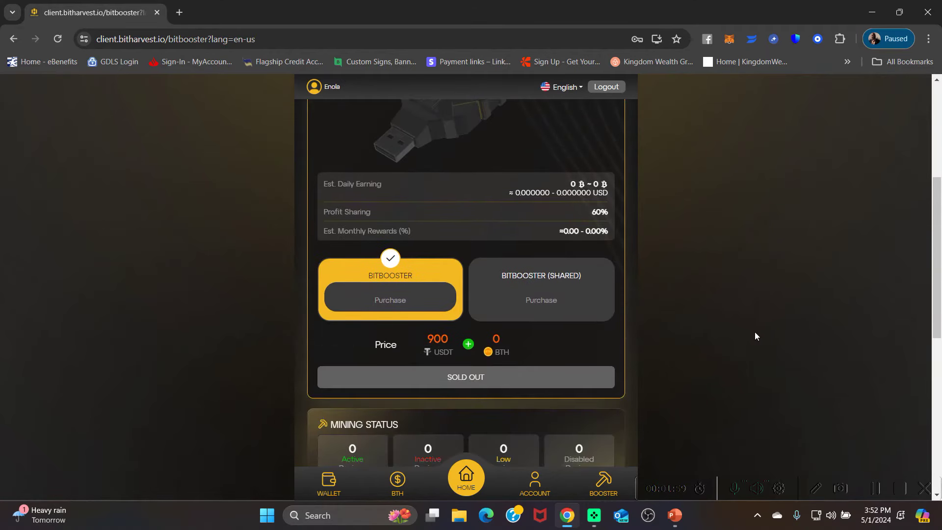
{"action": "left_click", "coordinate": [544, 286]}
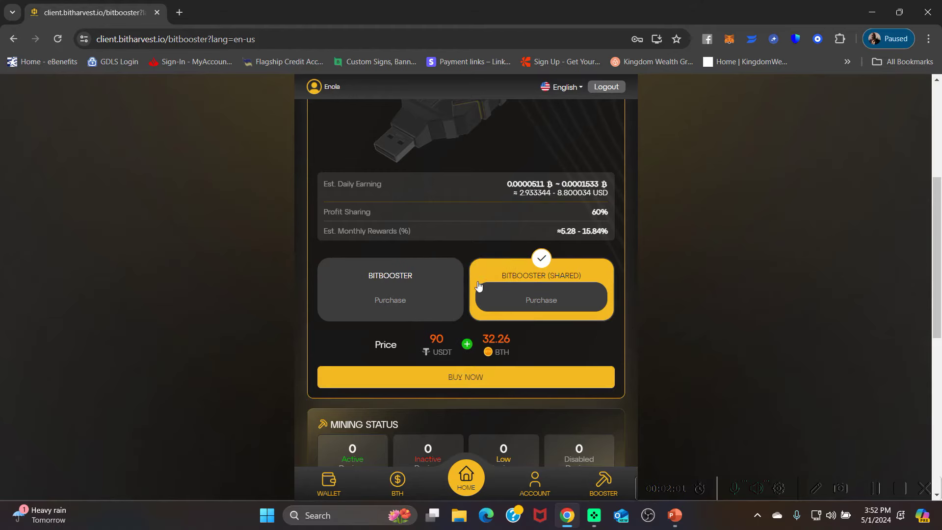
{"action": "left_click", "coordinate": [393, 279]}
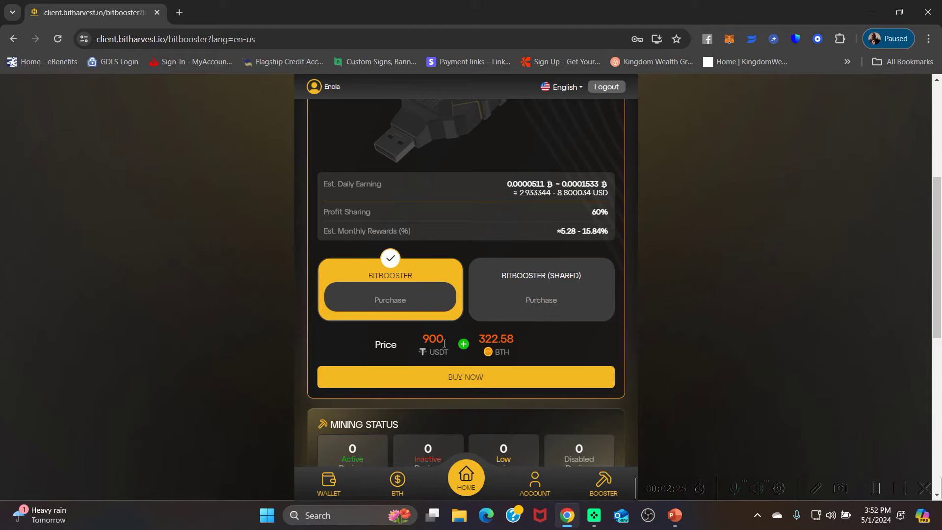
{"action": "scroll", "coordinate": [624, 352], "scroll_direction": "down", "scroll_amount": 1}
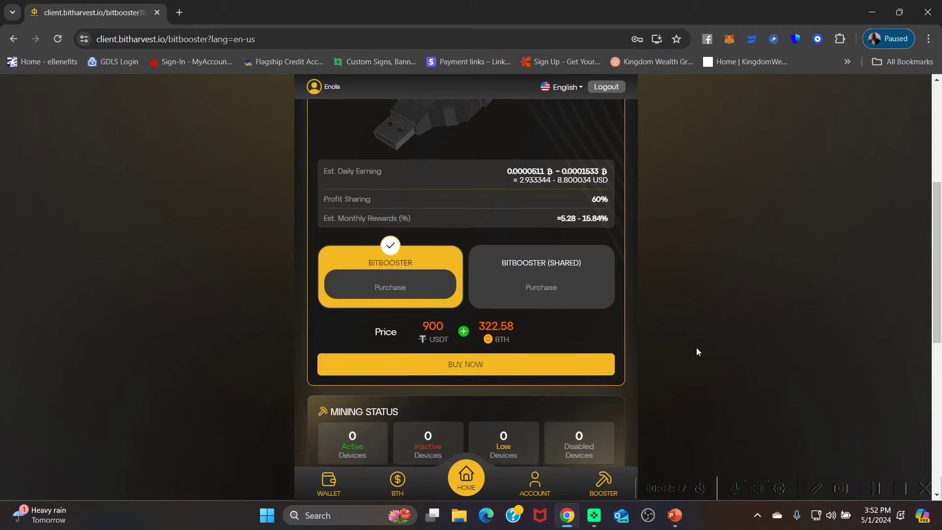
On BTH/USDT spot trading, set up a Market order for 322.58 BTH.
{"action": "left_click", "coordinate": [398, 483]}
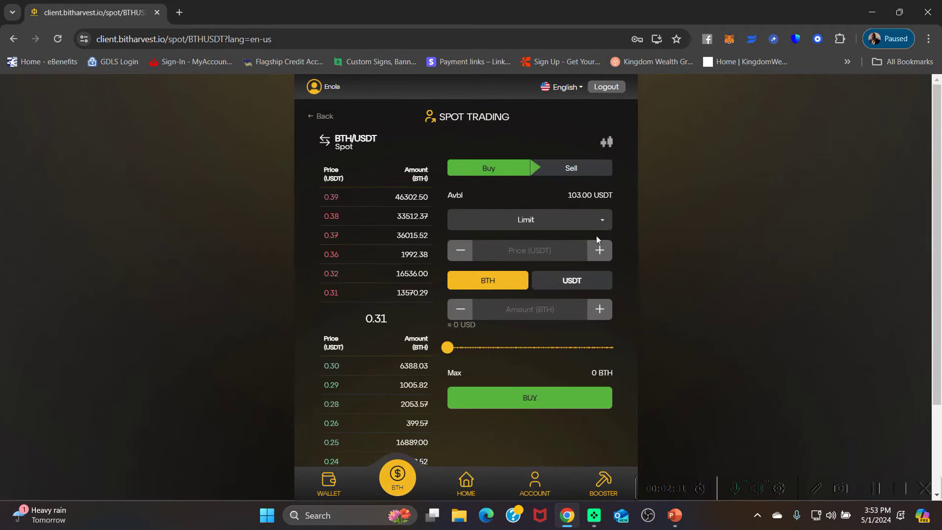
{"action": "left_click", "coordinate": [604, 223]}
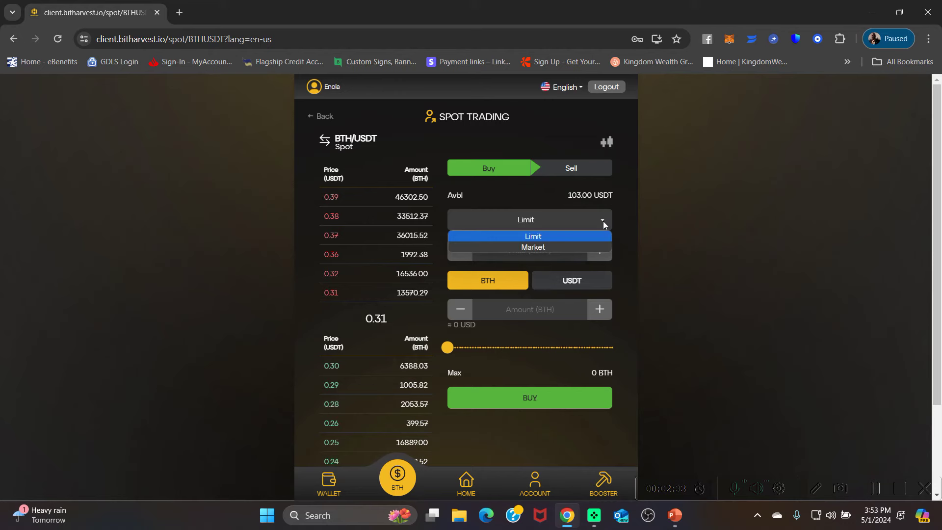
{"action": "left_click", "coordinate": [535, 247]}
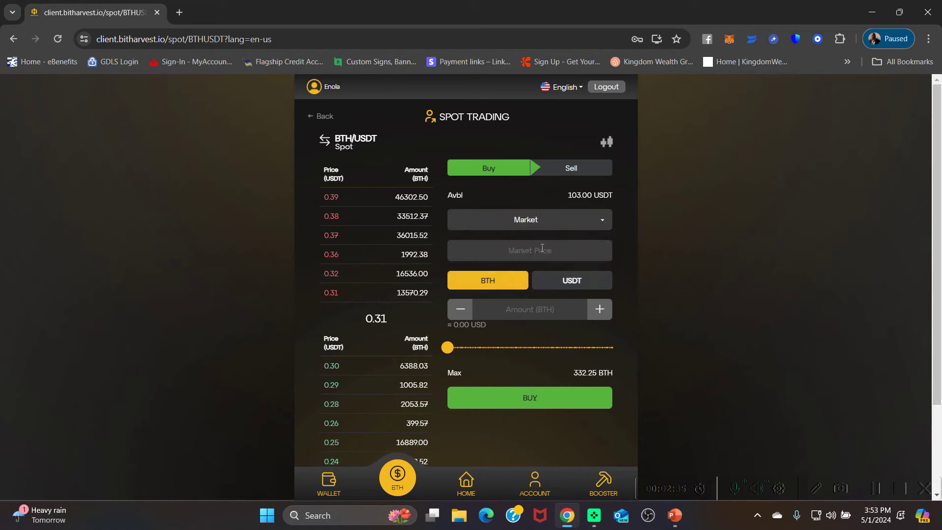
{"action": "left_click", "coordinate": [530, 309]}
{"action": "type", "text": "322.58"}
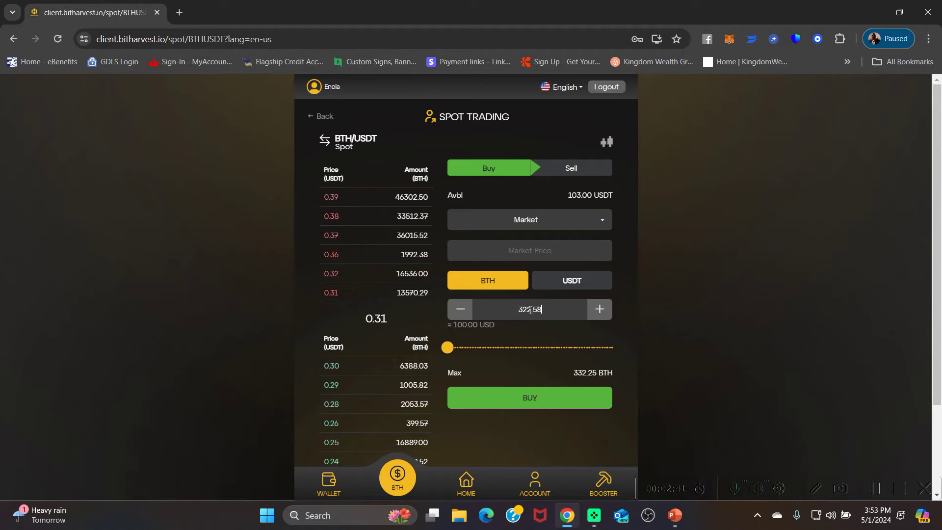
Check the BitBooster package price of 900 USDT plus 322.58 BTH on its package page.
{"action": "left_click", "coordinate": [466, 486]}
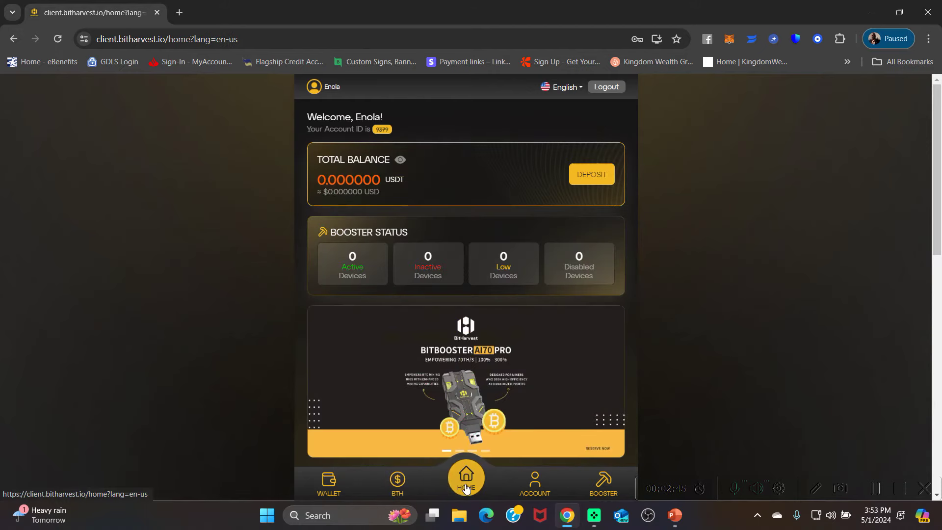
{"action": "scroll", "coordinate": [715, 383], "scroll_direction": "down", "scroll_amount": 2}
{"action": "scroll", "coordinate": [715, 384], "scroll_direction": "down", "scroll_amount": 4}
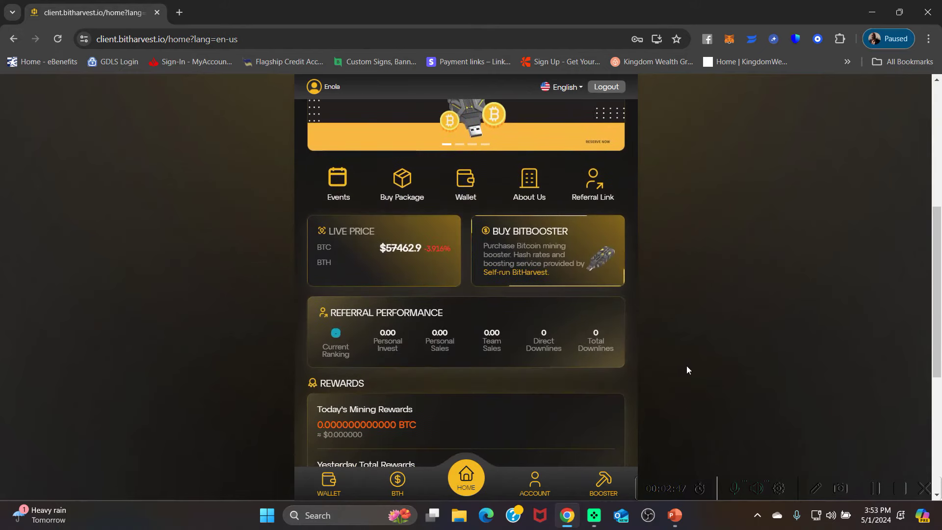
{"action": "left_click", "coordinate": [409, 198]}
{"action": "scroll", "coordinate": [724, 282], "scroll_direction": "down", "scroll_amount": 3}
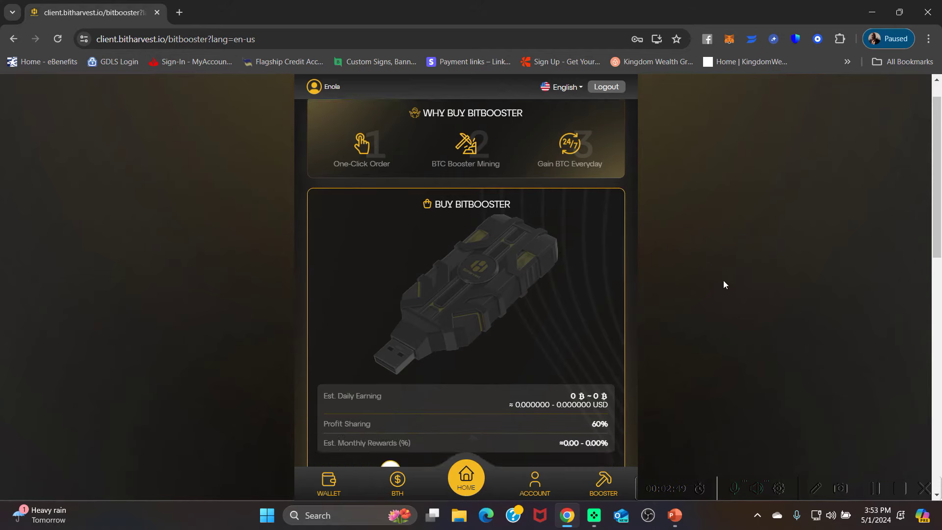
{"action": "scroll", "coordinate": [725, 280], "scroll_direction": "down", "scroll_amount": 1}
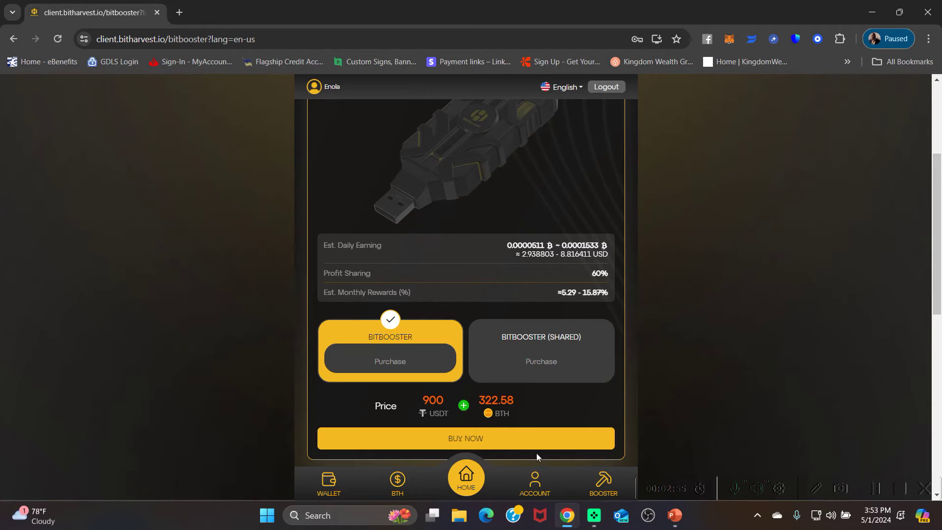
Place a Market buy of 322.58 BTH on BTH/USDT spot trading.
{"action": "left_click", "coordinate": [397, 484]}
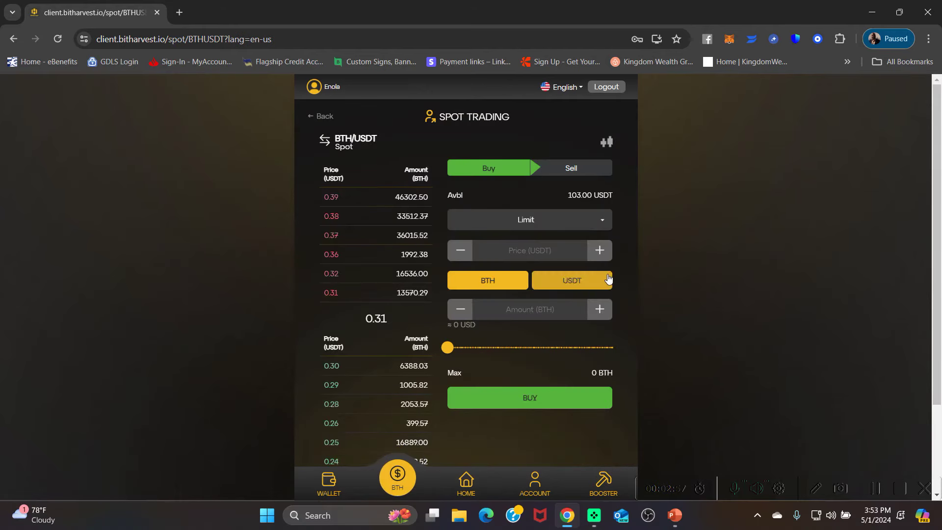
{"action": "left_click", "coordinate": [605, 222]}
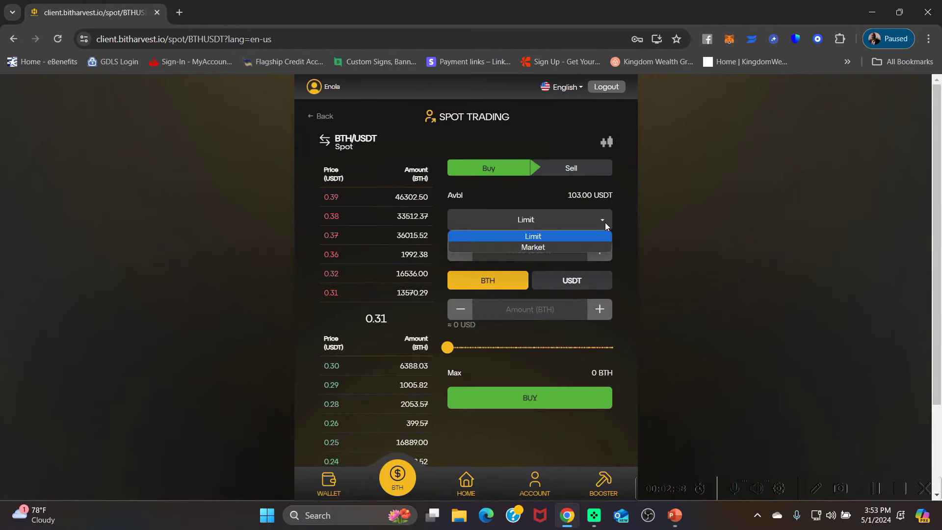
{"action": "left_click", "coordinate": [551, 249]}
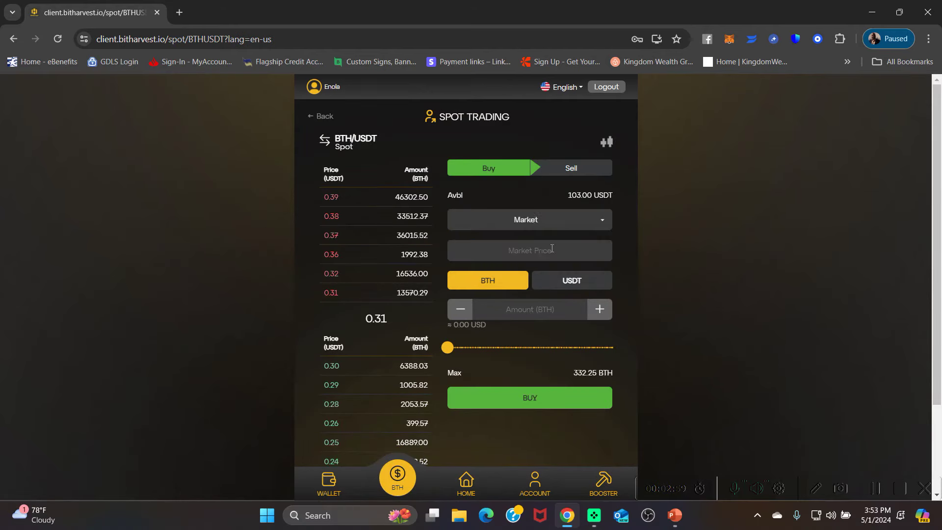
{"action": "left_click", "coordinate": [532, 310]}
{"action": "type", "text": "322.58"}
{"action": "left_click", "coordinate": [538, 404]}
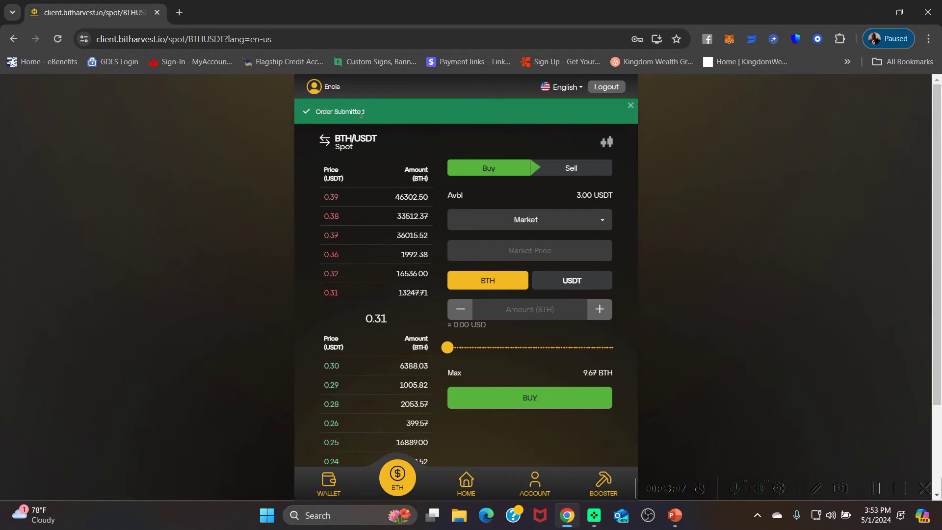
Confirm in Order History that the 322.58 BTH buy filled at 0.31 USDT.
{"action": "scroll", "coordinate": [747, 314], "scroll_direction": "down", "scroll_amount": 2}
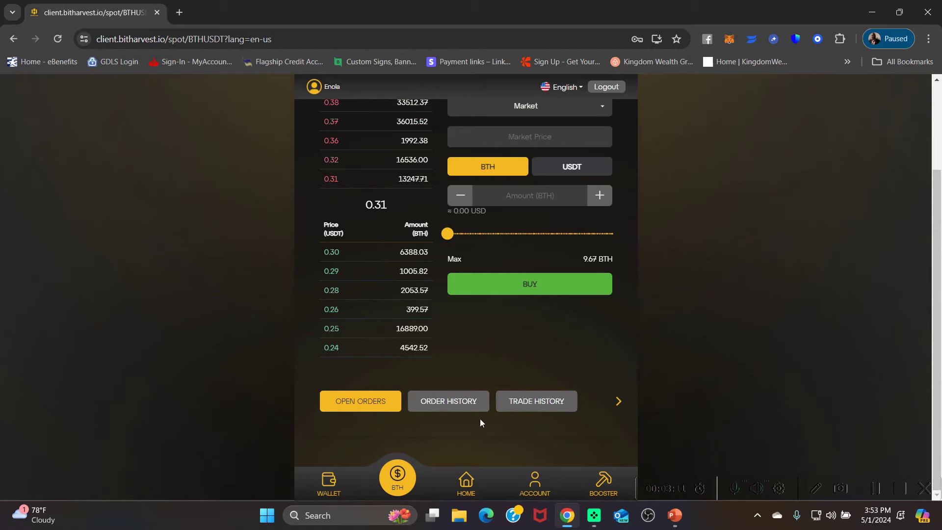
{"action": "left_click", "coordinate": [452, 405]}
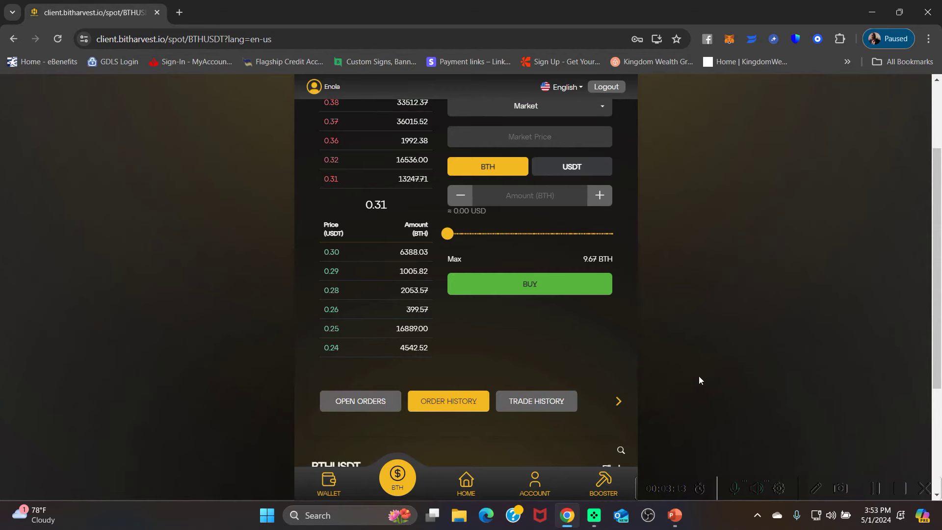
{"action": "scroll", "coordinate": [714, 357], "scroll_direction": "down", "scroll_amount": 2}
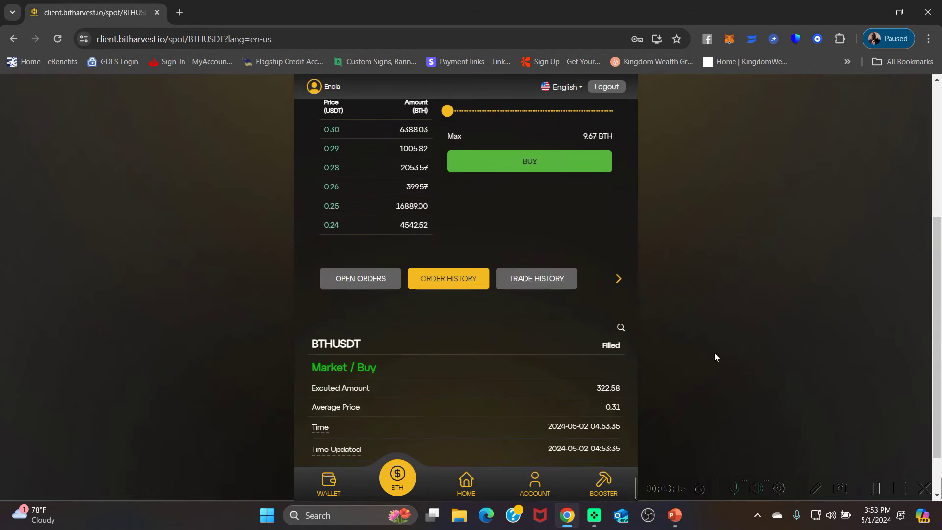
{"action": "scroll", "coordinate": [715, 357], "scroll_direction": "down", "scroll_amount": 1}
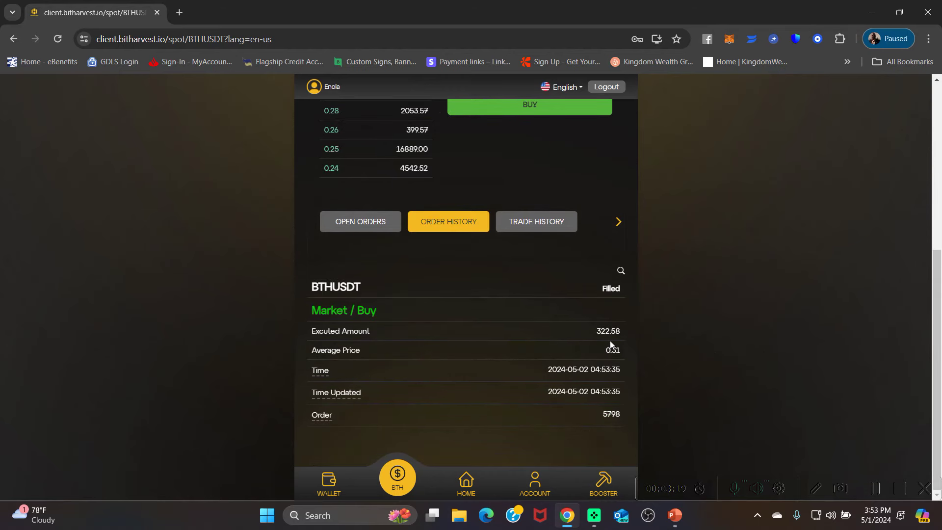
{"action": "left_click", "coordinate": [466, 486]}
Open the BitBooster package page from the home dashboard.
{"action": "scroll", "coordinate": [708, 341], "scroll_direction": "down", "scroll_amount": 3}
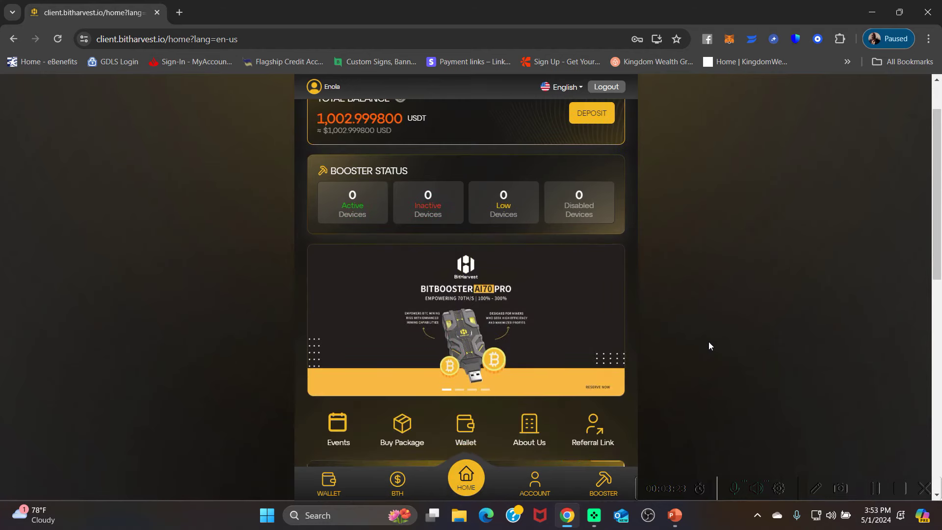
{"action": "scroll", "coordinate": [708, 341], "scroll_direction": "down", "scroll_amount": 3}
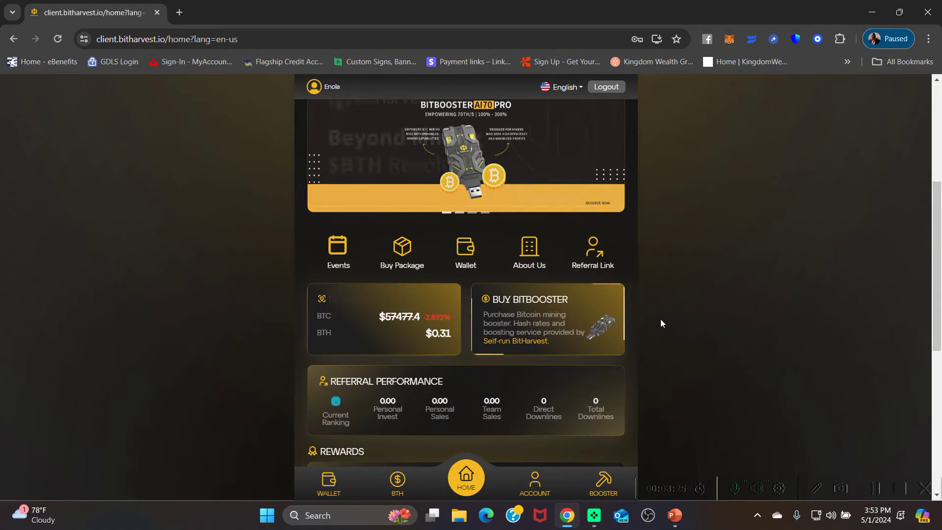
{"action": "left_click", "coordinate": [408, 267]}
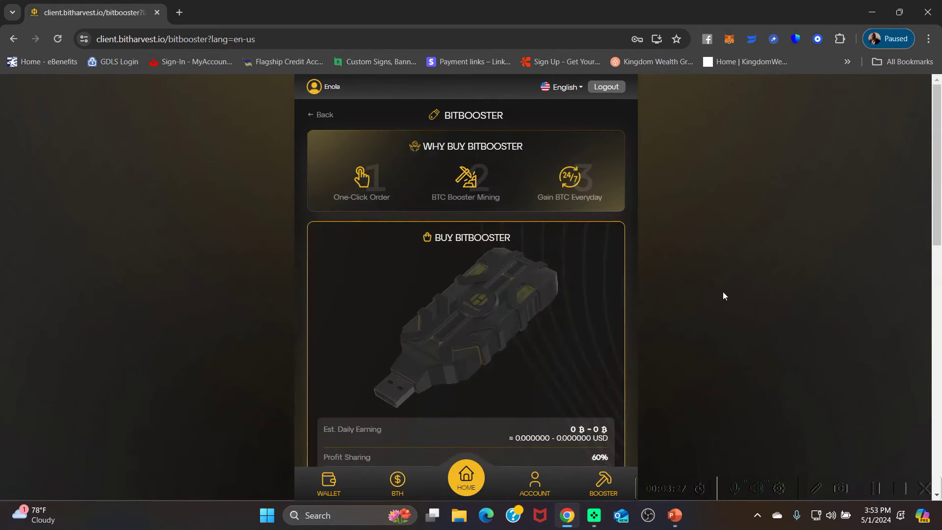
{"action": "scroll", "coordinate": [725, 294], "scroll_direction": "down", "scroll_amount": 5}
{"action": "scroll", "coordinate": [725, 296], "scroll_direction": "down", "scroll_amount": 2}
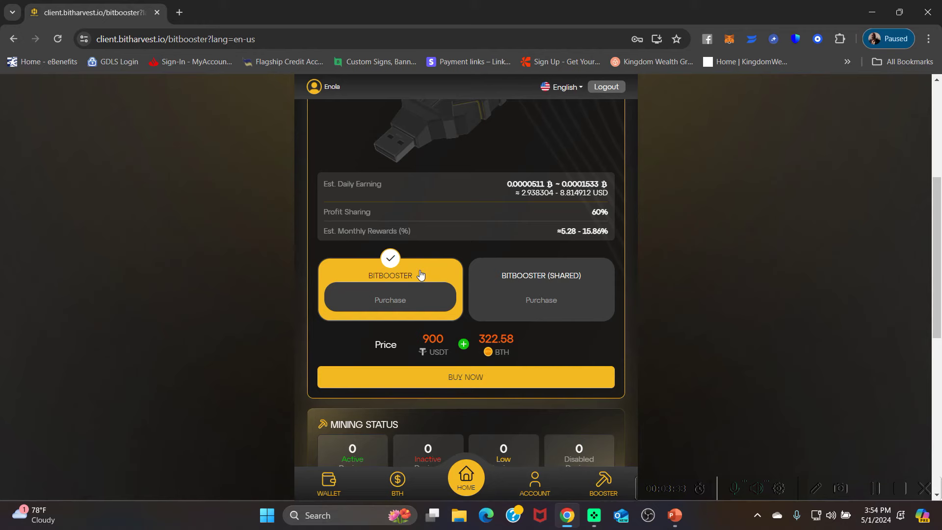
Buy the BitBooster package paying 900 USDT from the Deposit Wallet and confirm the purchase.
{"action": "left_click", "coordinate": [470, 383]}
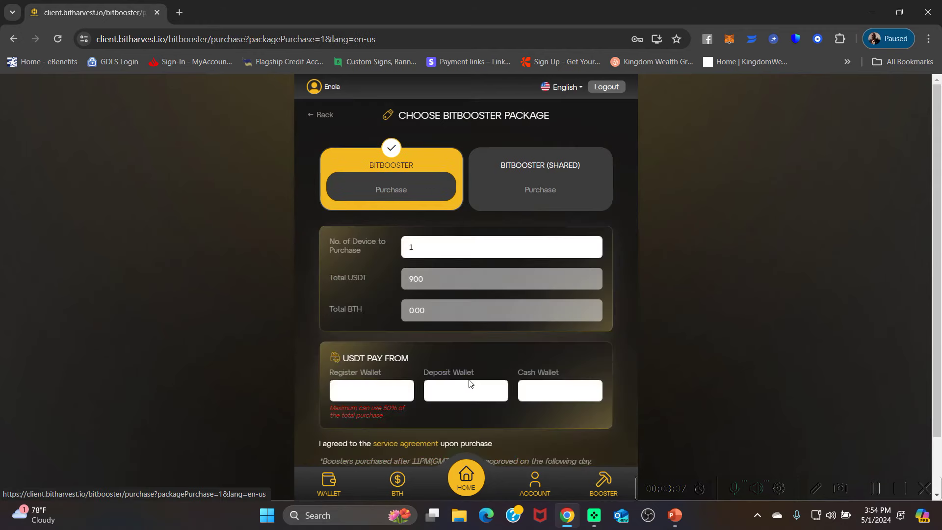
{"action": "left_click", "coordinate": [447, 392]}
{"action": "type", "text": "900"}
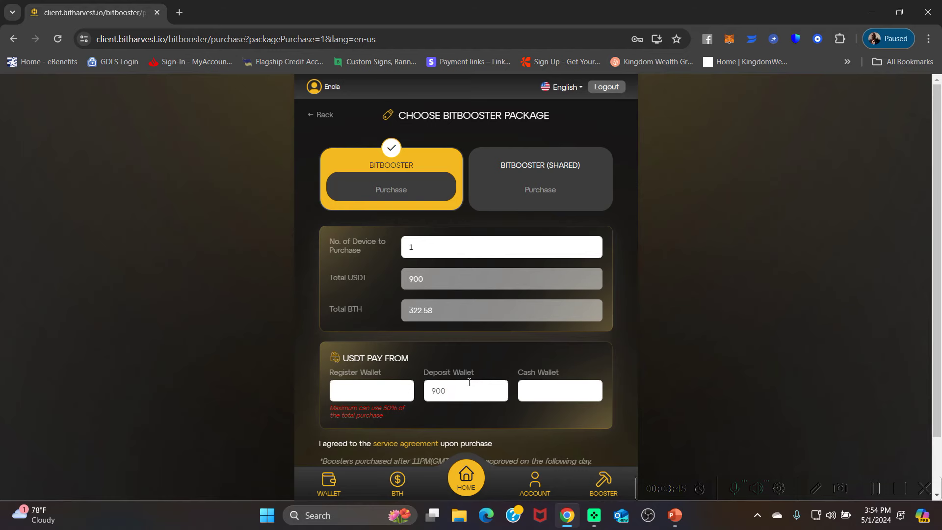
{"action": "scroll", "coordinate": [763, 337], "scroll_direction": "down", "scroll_amount": 2}
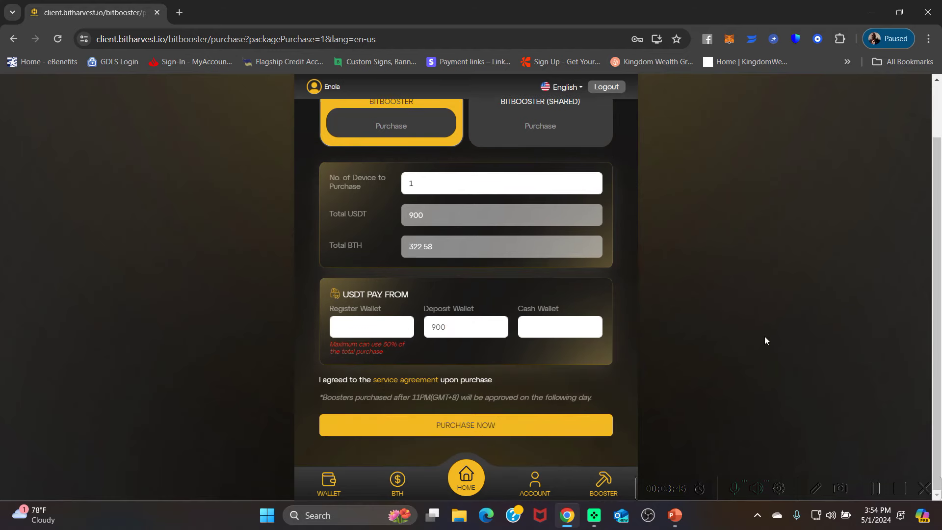
{"action": "left_click", "coordinate": [480, 427]}
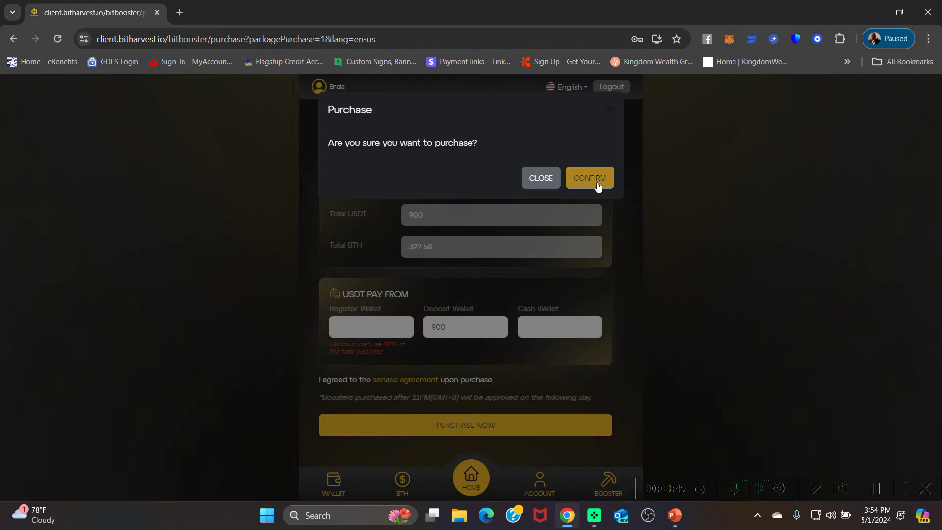
{"action": "left_click", "coordinate": [597, 185]}
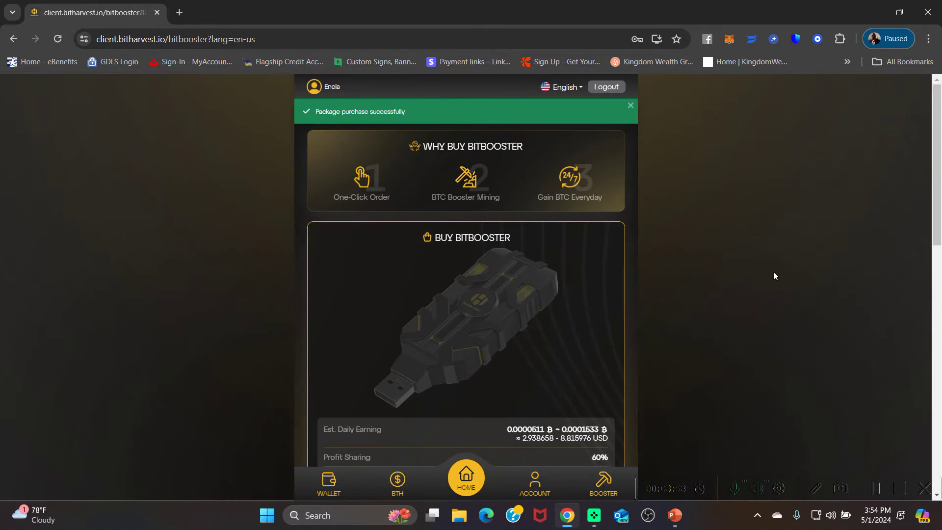
{"action": "left_click", "coordinate": [466, 484]}
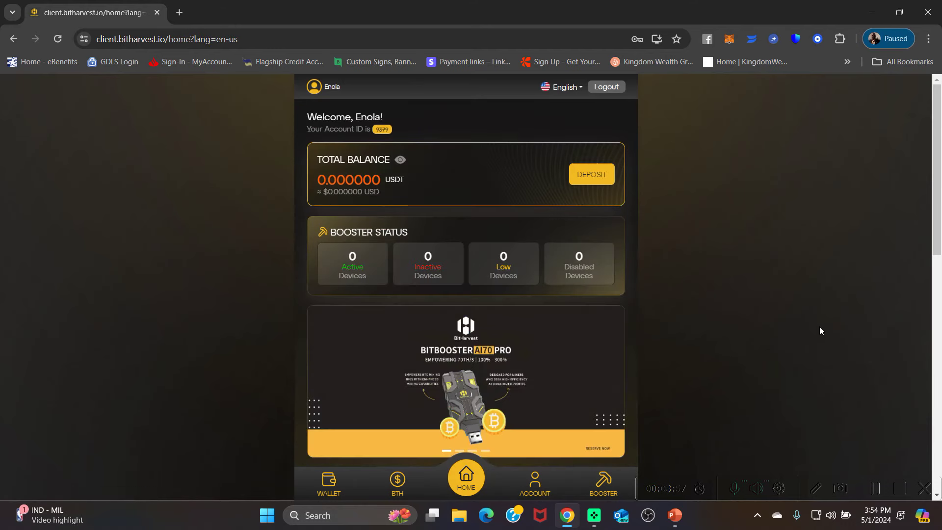